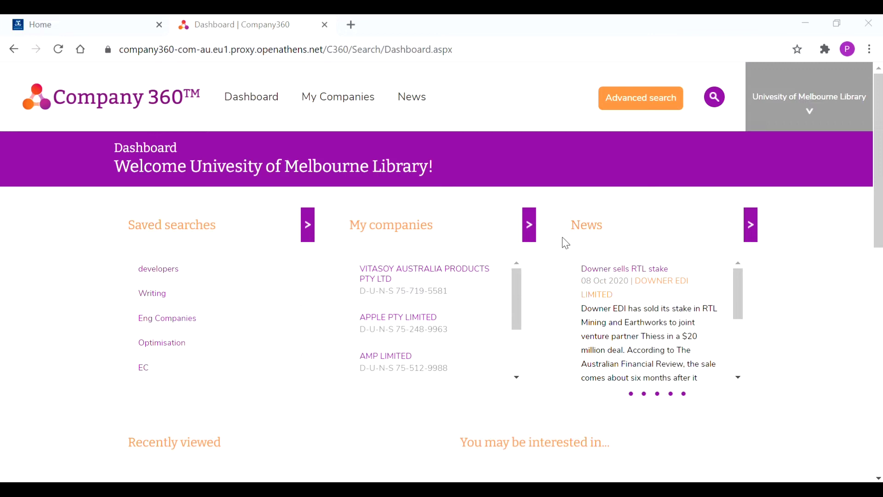
# Go to the University of Melbourne Library home page and open its Library Guides page
pyautogui.click(87, 31)
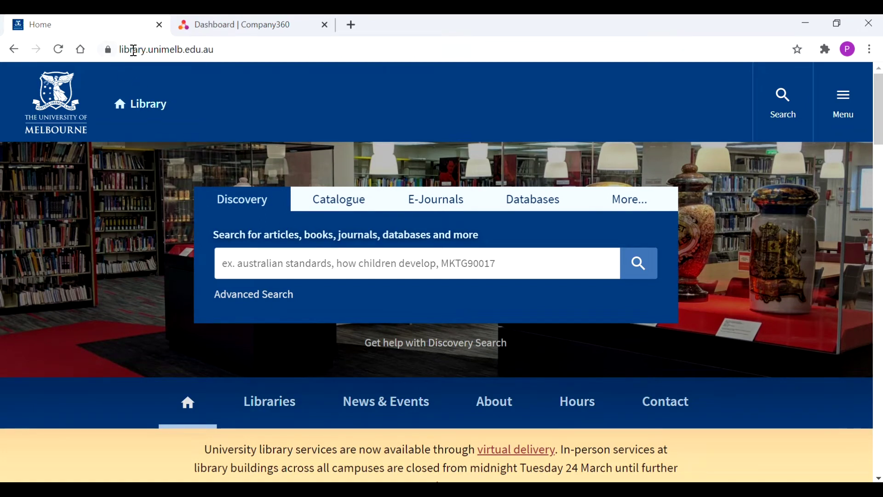
pyautogui.scroll(-9, 305, 236)
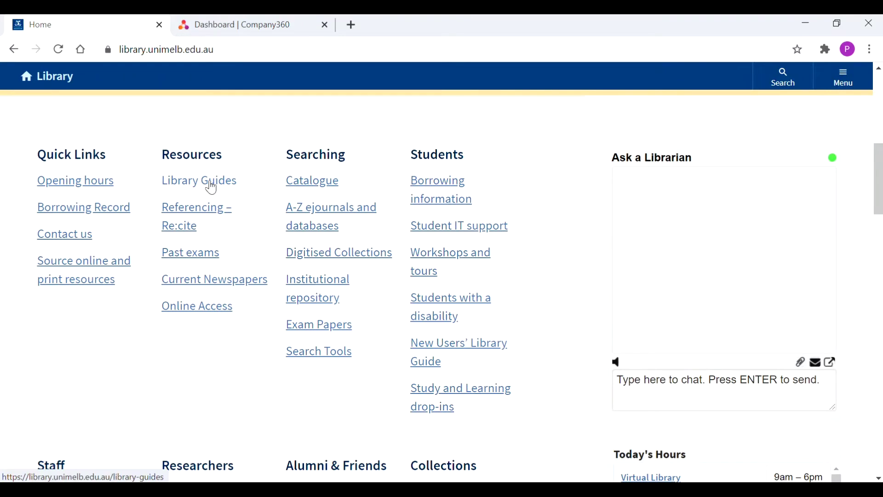
pyautogui.click(210, 184)
# In the Company and Industry Information guide's Company section, follow the Company 360 database link
pyautogui.scroll(-5, 402, 203)
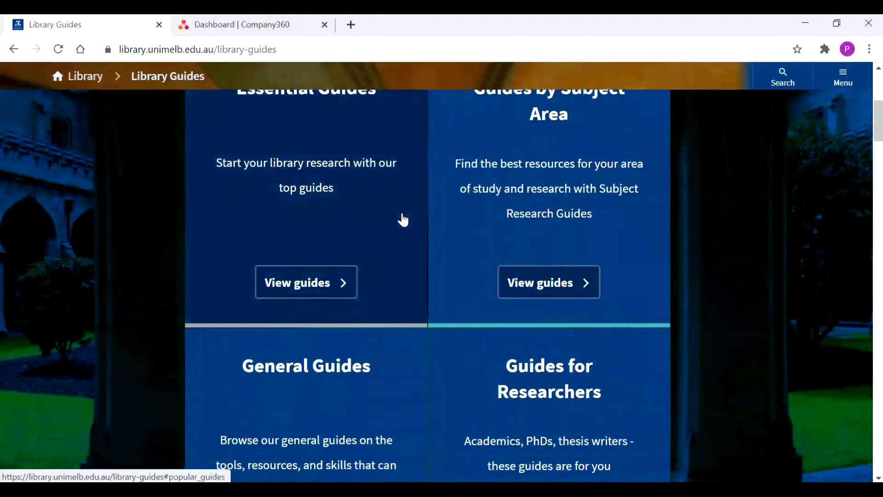
pyautogui.scroll(-10, 404, 221)
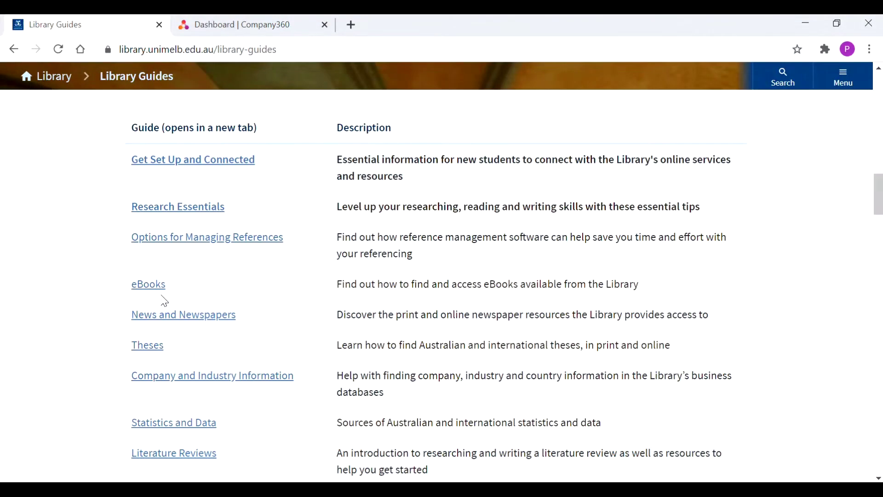
pyautogui.scroll(-1, 171, 302)
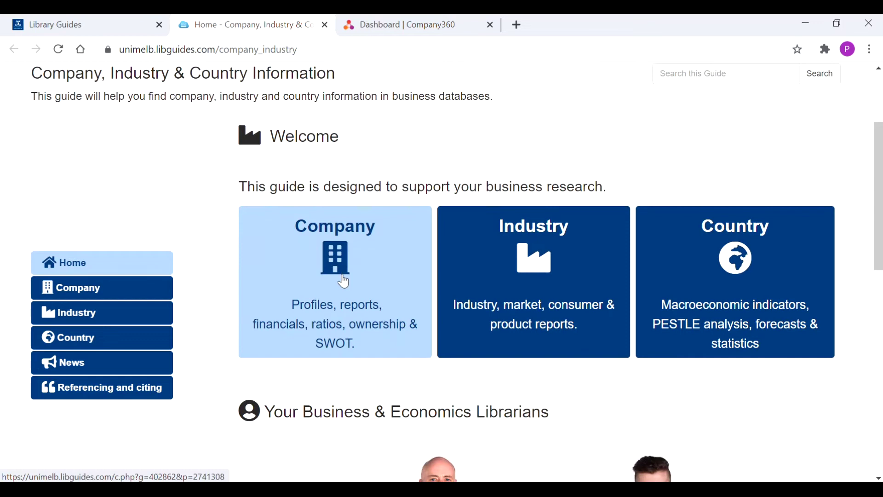
pyautogui.click(340, 281)
pyautogui.click(159, 25)
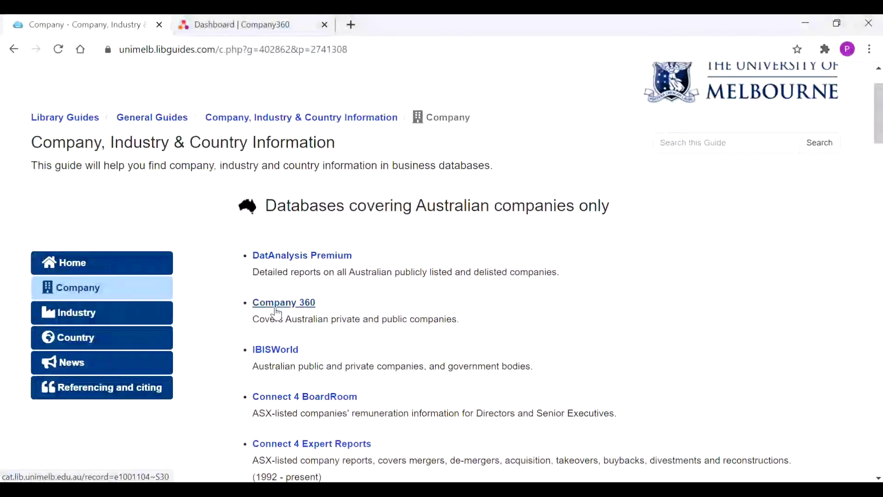
pyautogui.click(288, 304)
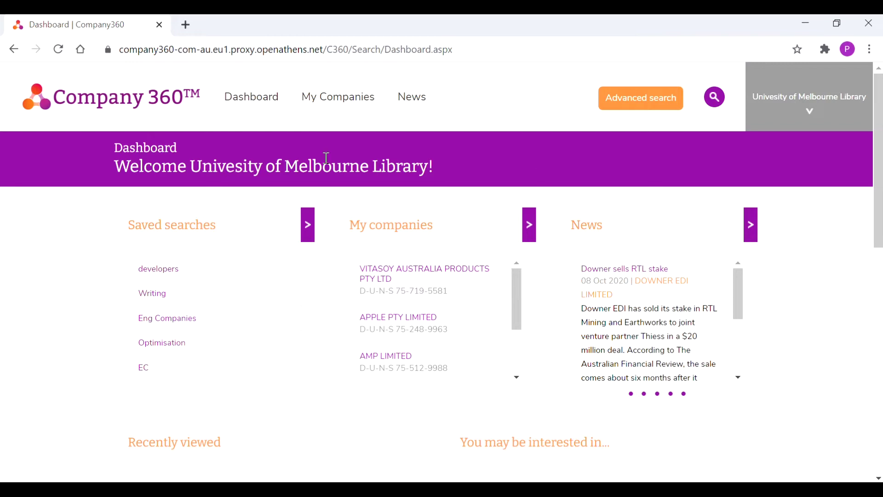
# Start an advanced company search with a Text Search keyword 'cunconsuting'
pyautogui.click(645, 105)
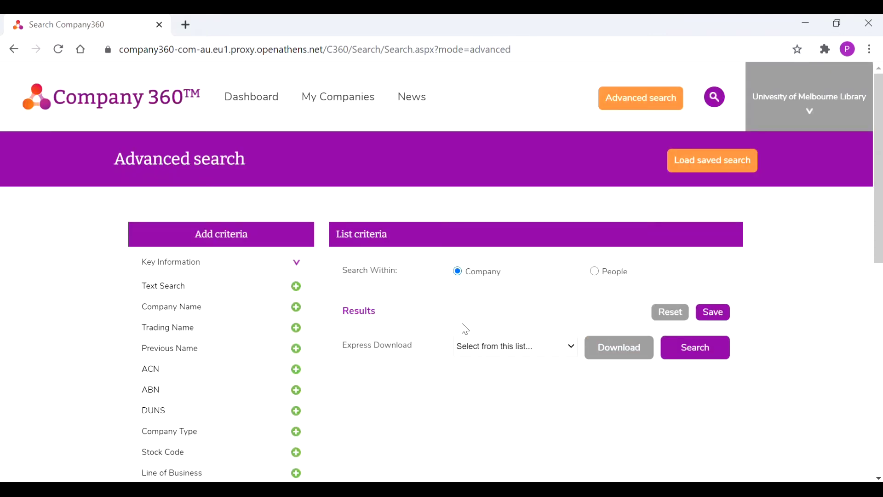
pyautogui.scroll(-3, 95, 280)
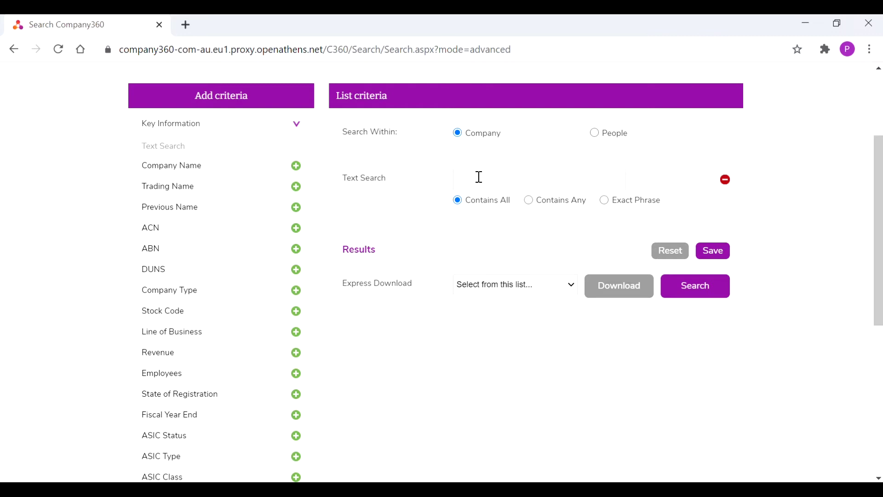
pyautogui.click(494, 178)
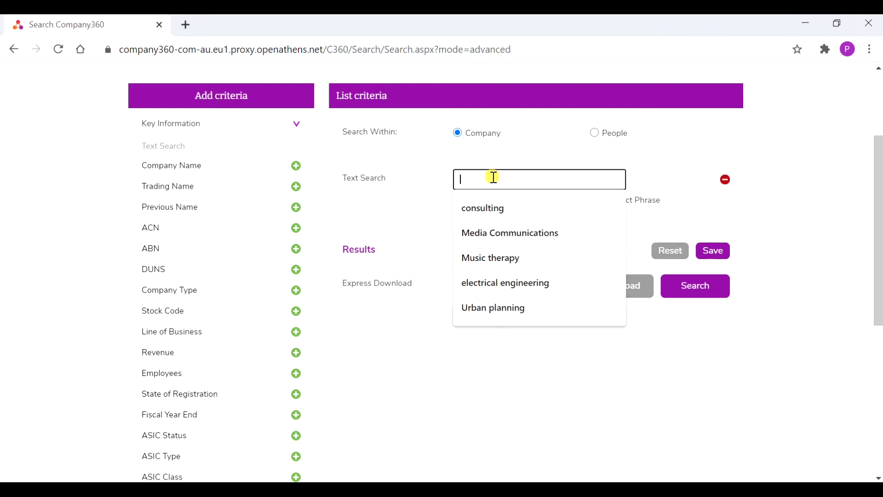
pyautogui.write('cun')
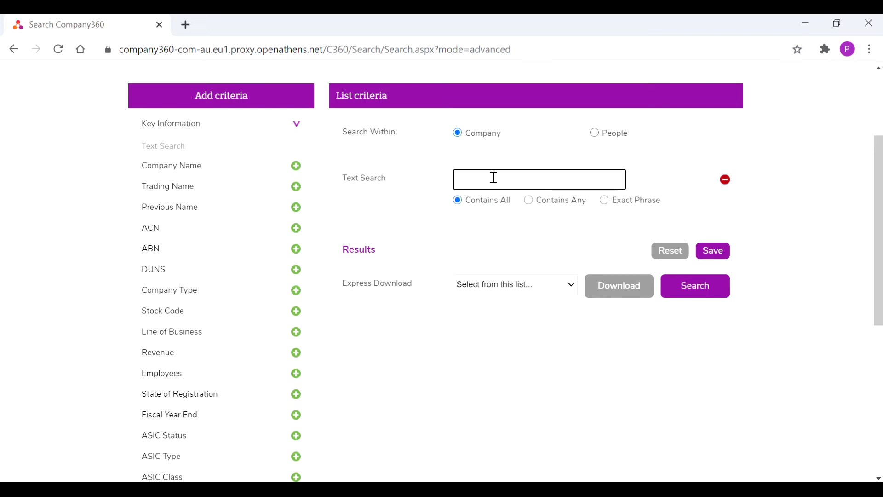
pyautogui.write('consuting')
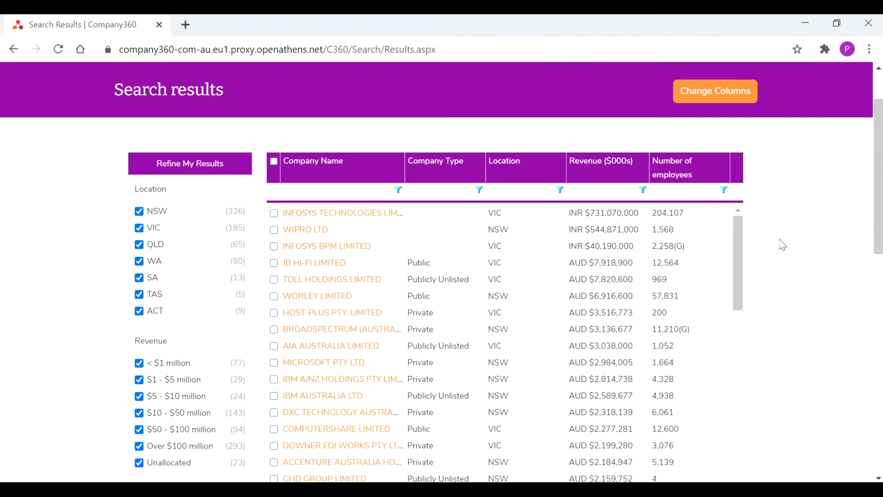
pyautogui.scroll(-2, 784, 245)
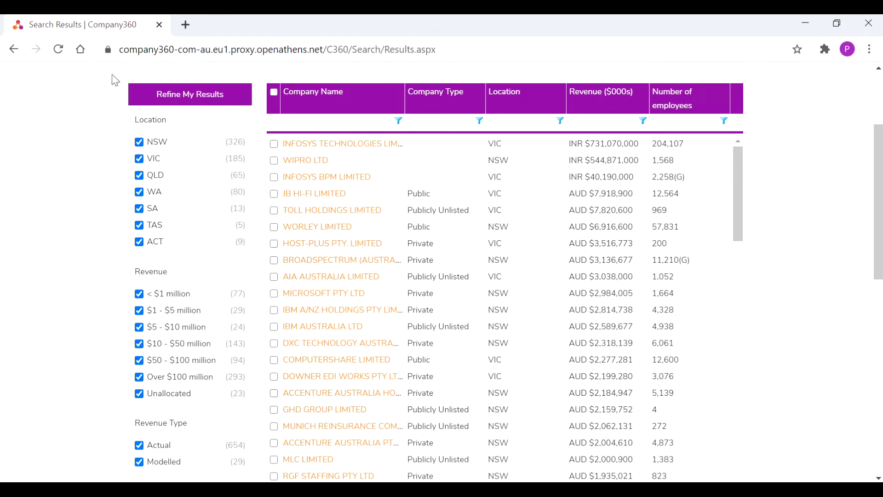
# Limit the Location filter to VIC by excluding NSW, QLD, WA, SA, TAS and ACT
pyautogui.click(140, 144)
pyautogui.click(139, 177)
pyautogui.click(139, 193)
pyautogui.click(140, 209)
pyautogui.click(139, 227)
pyautogui.click(139, 243)
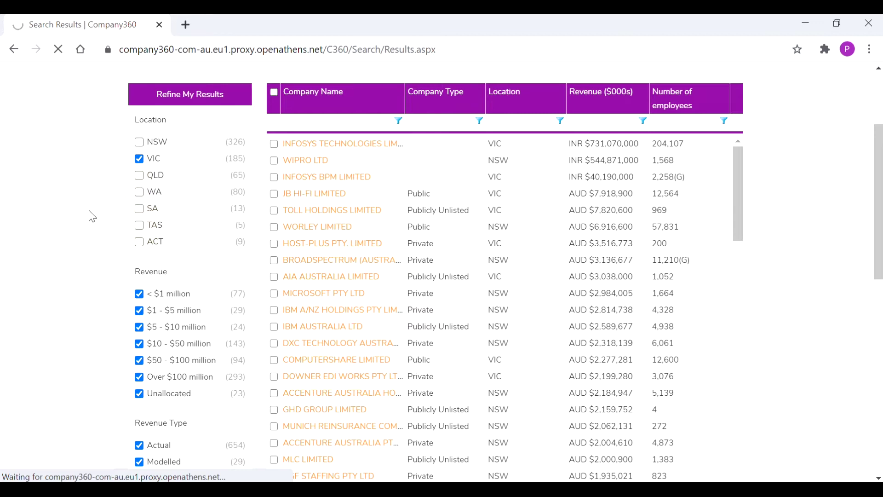
# Exclude the 201-500, 501-999, Over 1000 and Unallocated employee bands
pyautogui.scroll(-3, 96, 214)
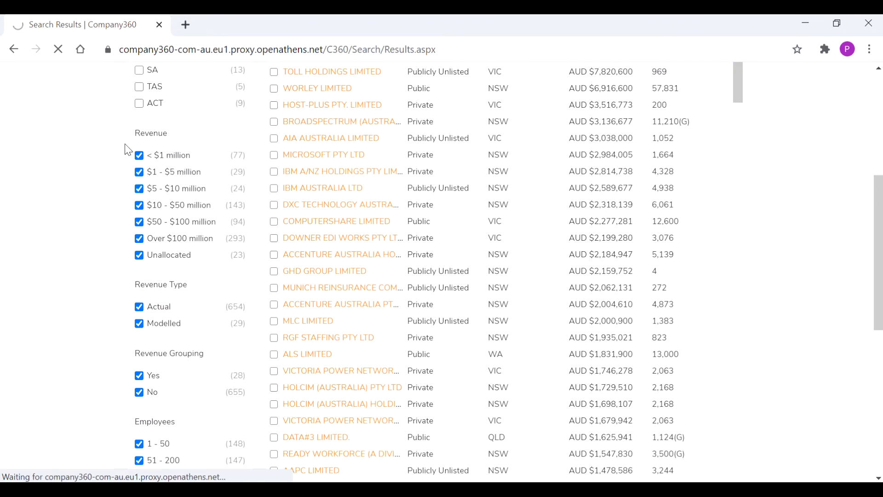
pyautogui.scroll(-5, 105, 252)
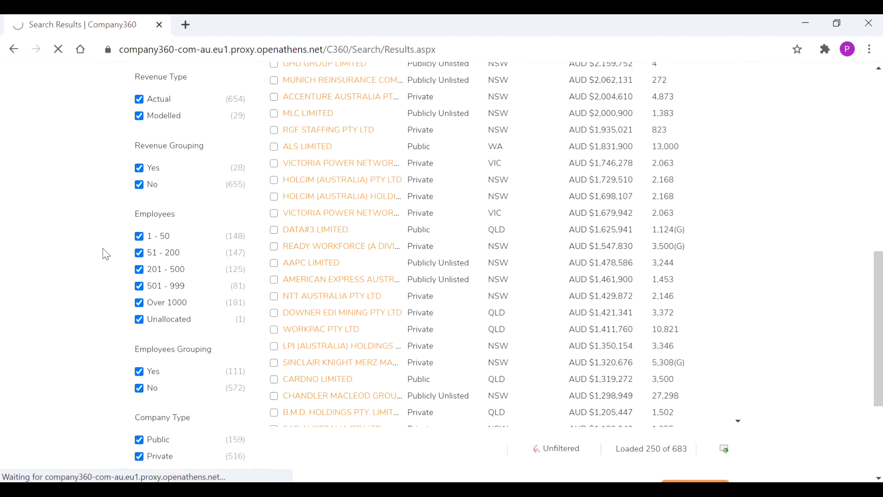
pyautogui.scroll(-2, 106, 254)
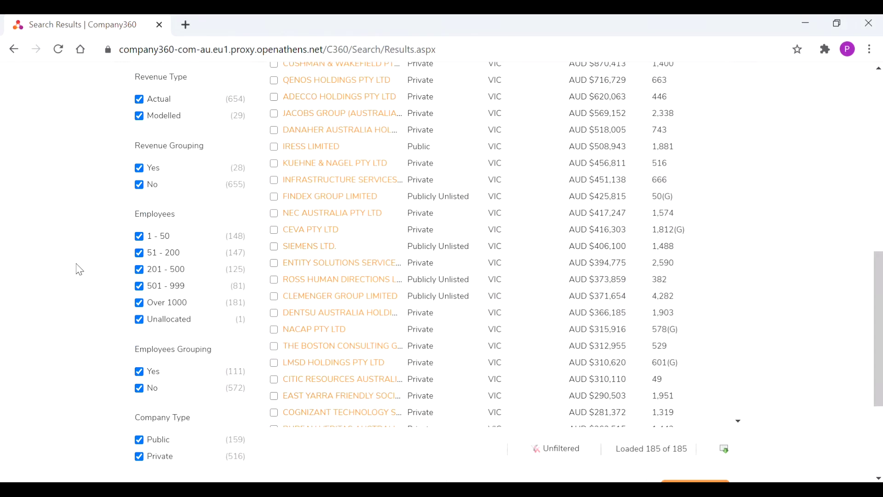
pyautogui.scroll(-2, 79, 270)
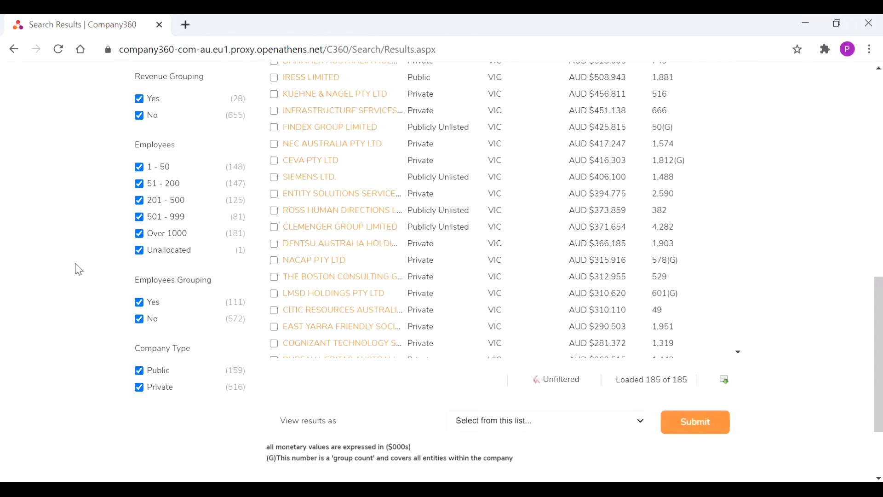
pyautogui.click(139, 201)
pyautogui.click(139, 218)
pyautogui.click(139, 235)
pyautogui.click(139, 251)
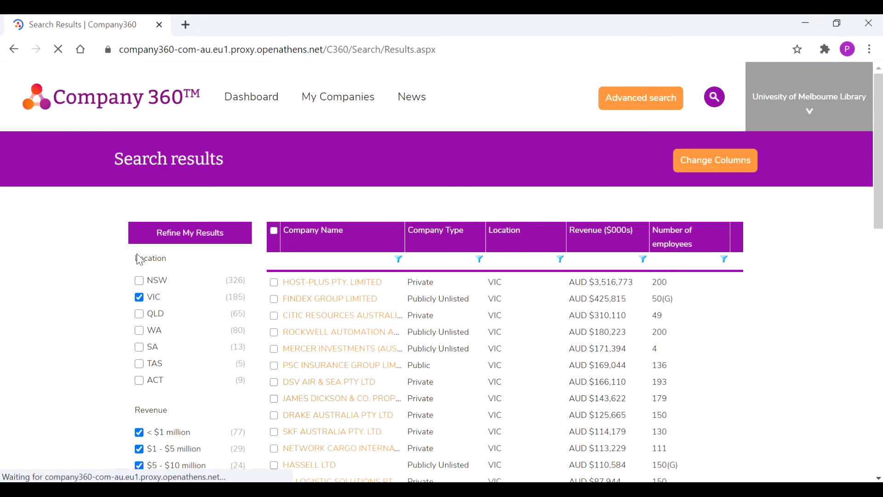
# Widen the Company Name column so full company names are visible
pyautogui.scroll(10, 358, 244)
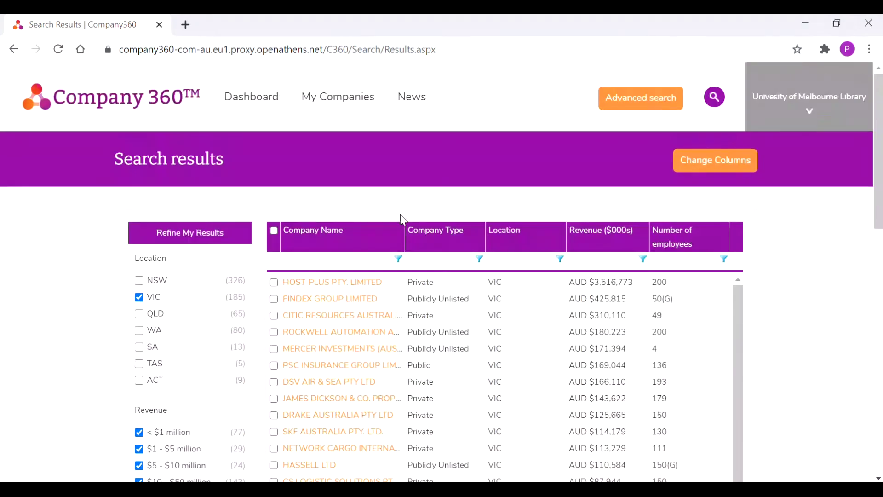
pyautogui.moveTo(404, 241); pyautogui.dragTo(523, 244)
pyautogui.scroll(-3, 818, 266)
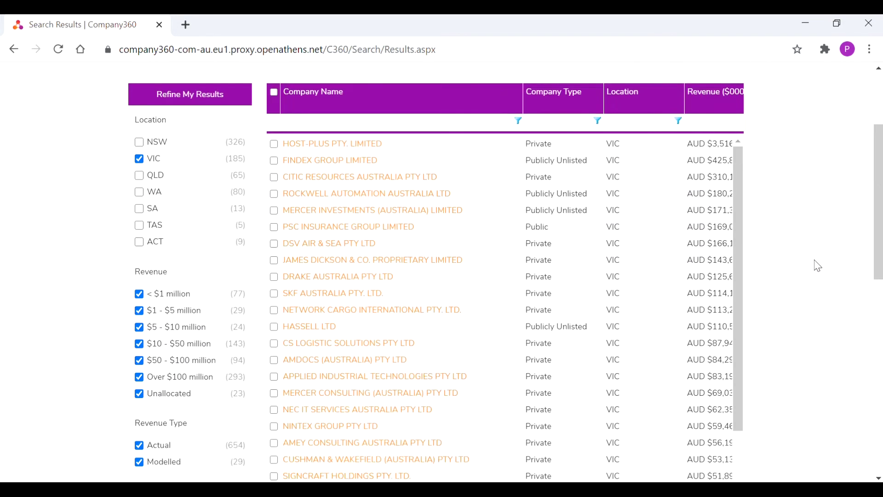
# Open the FINDEX GROUP LIMITED company report and review its details back to the top
pyautogui.click(322, 162)
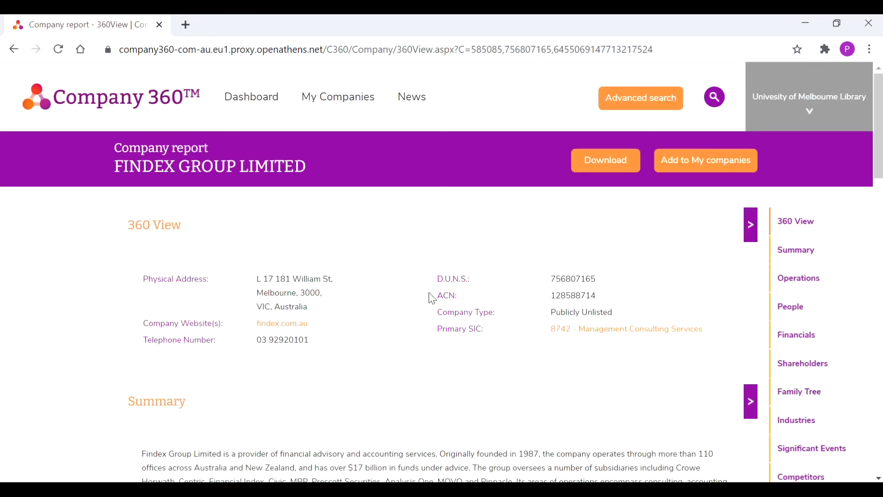
pyautogui.scroll(-1, 414, 295)
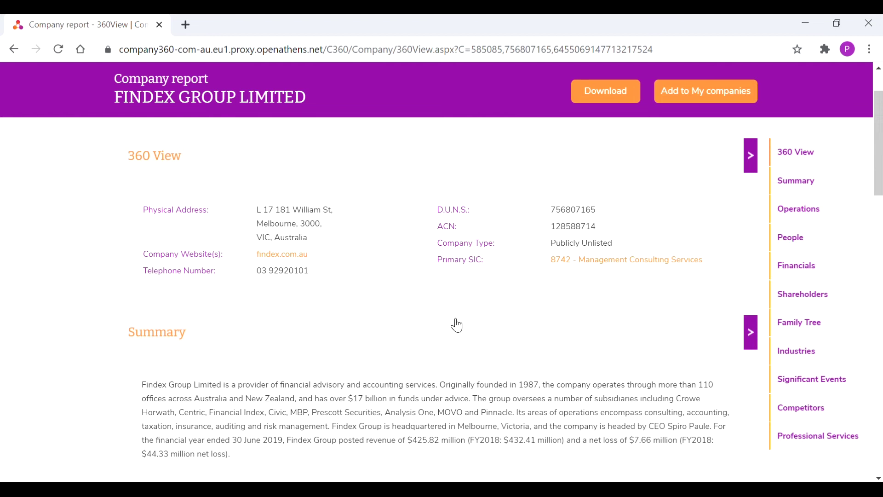
pyautogui.scroll(-3, 410, 329)
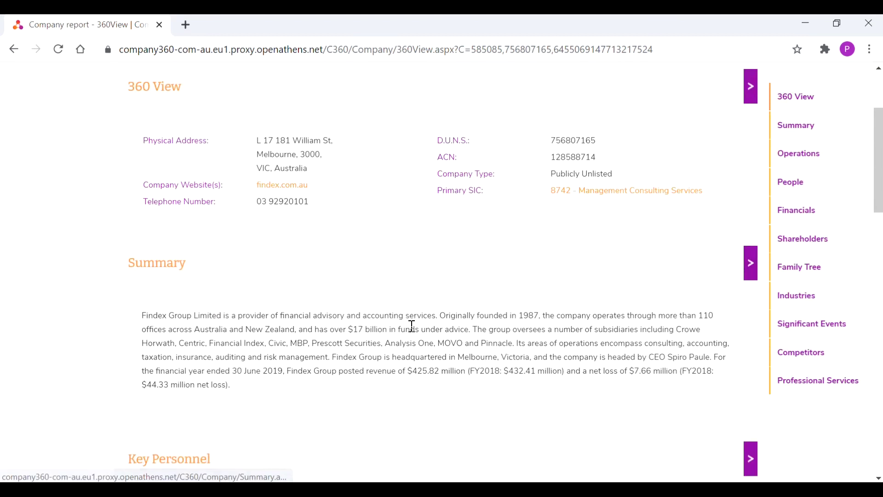
pyautogui.scroll(-2, 412, 328)
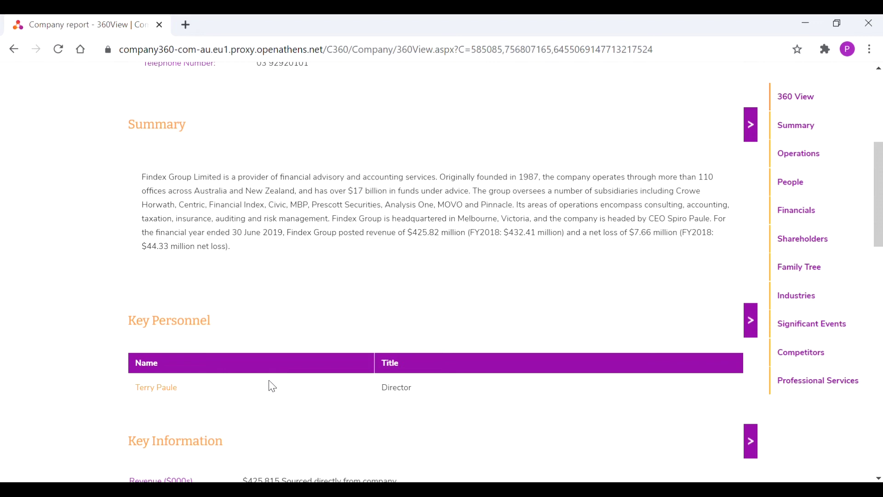
pyautogui.scroll(5, 361, 289)
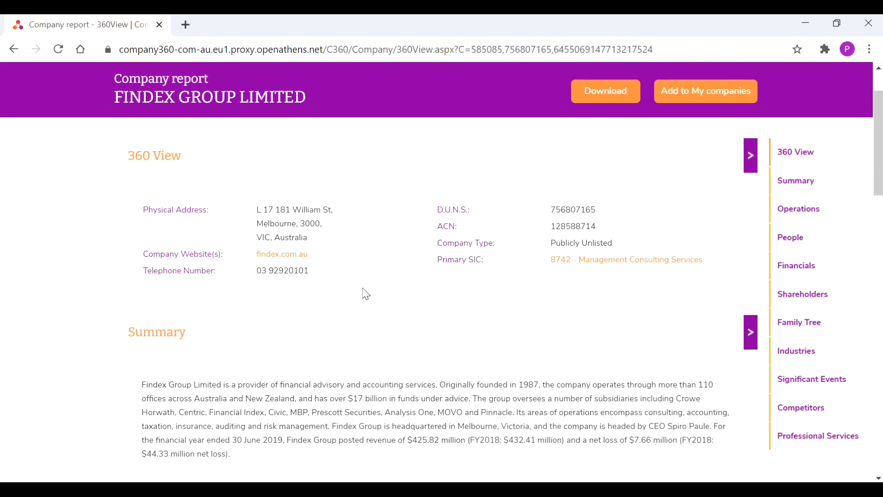
# Open the Findex website in a new tab and go to its Careers page
pyautogui.click(294, 263)
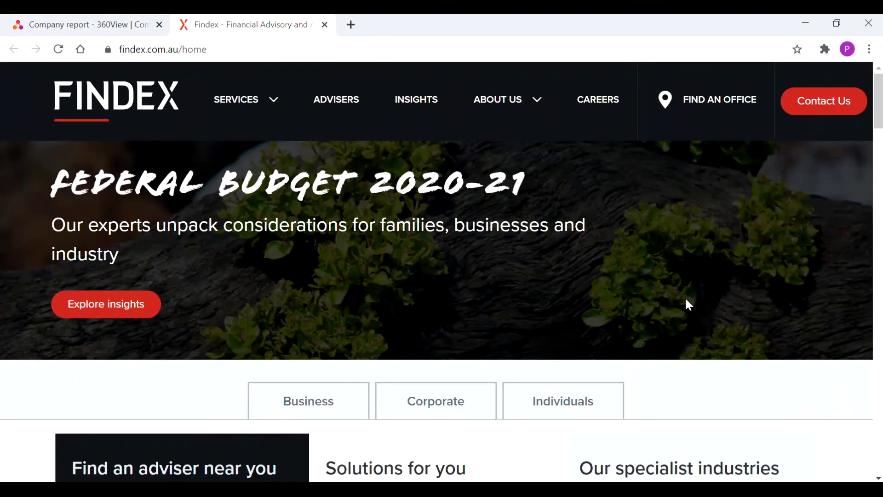
pyautogui.click(605, 110)
pyautogui.scroll(-6, 663, 246)
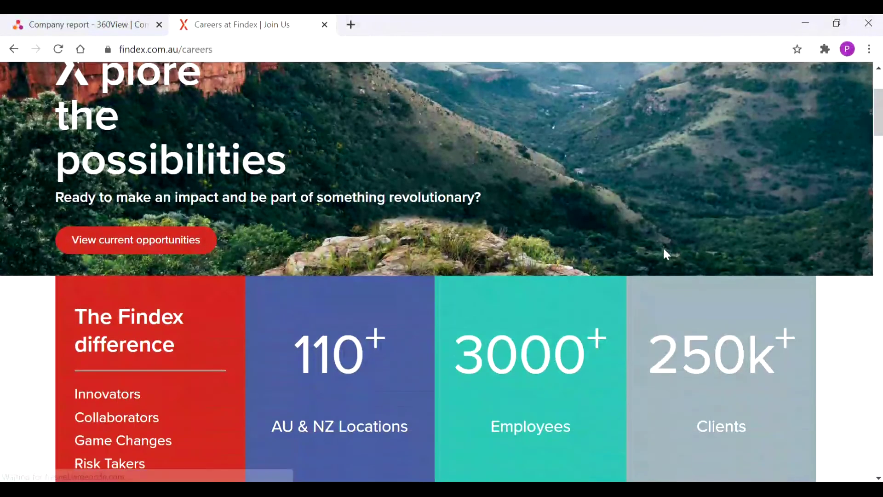
pyautogui.scroll(-10, 694, 259)
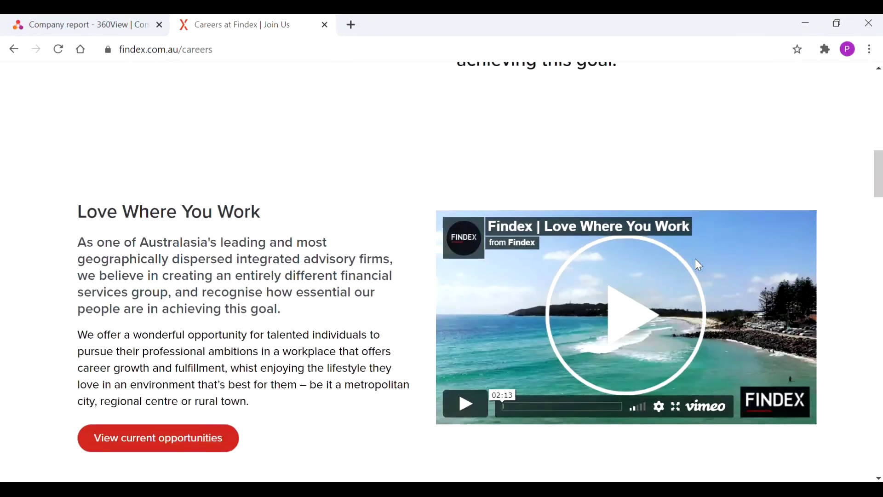
pyautogui.scroll(-1, 698, 259)
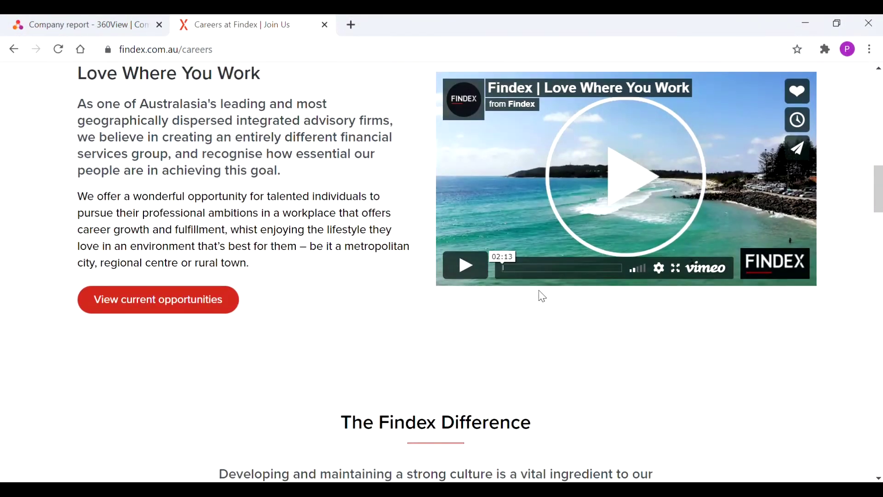
pyautogui.scroll(-2, 667, 351)
# Scroll through the careers page's benefits down to the staff testimonials
pyautogui.scroll(-2, 669, 350)
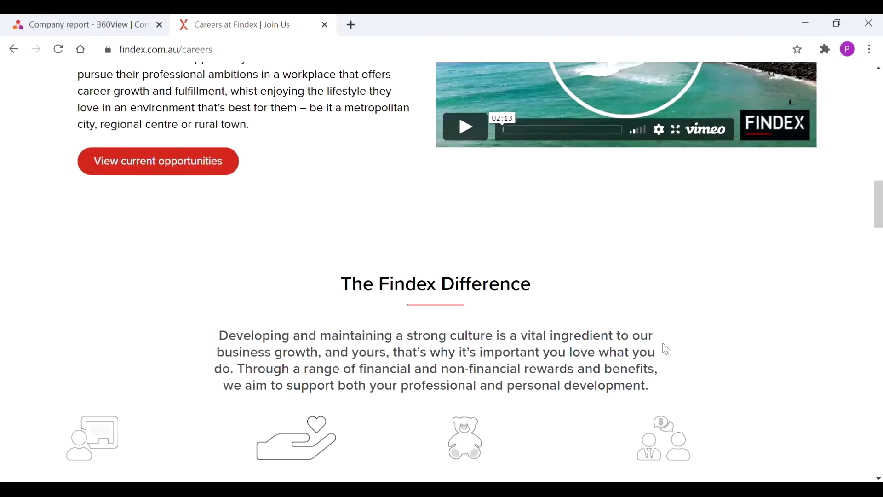
pyautogui.scroll(-4, 724, 348)
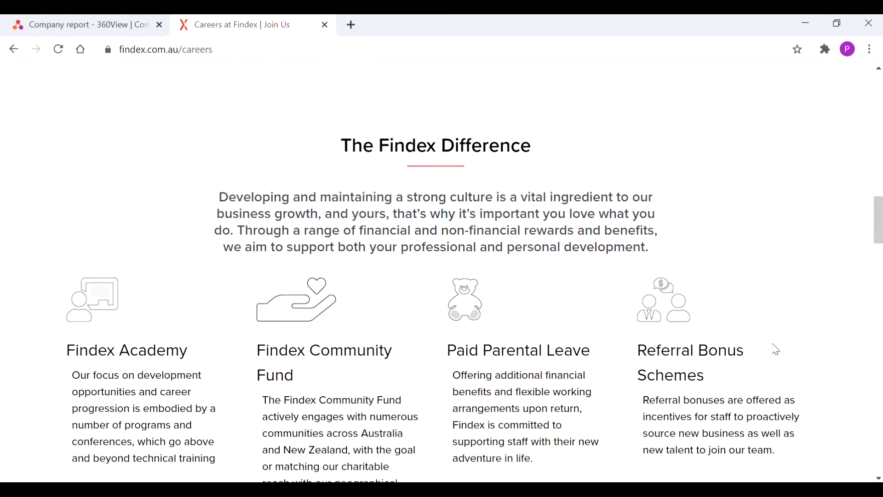
pyautogui.scroll(-2, 779, 350)
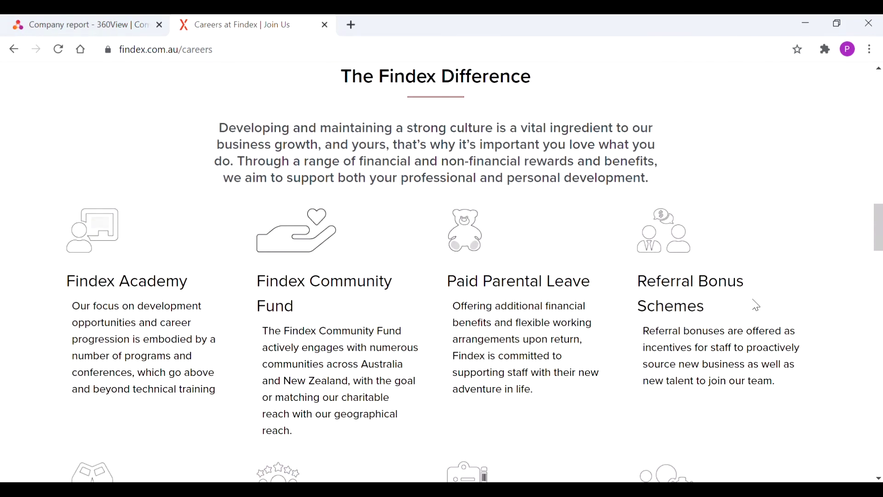
pyautogui.scroll(-2, 786, 311)
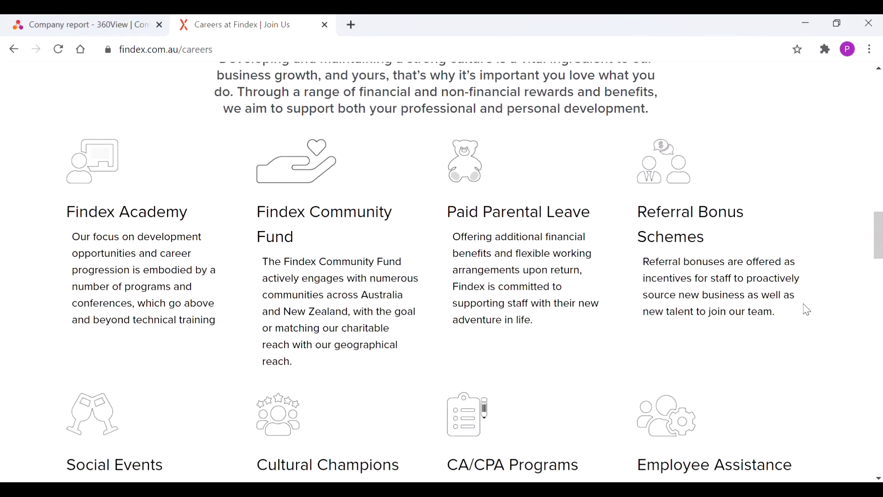
pyautogui.scroll(-4, 809, 309)
pyautogui.scroll(-2, 811, 310)
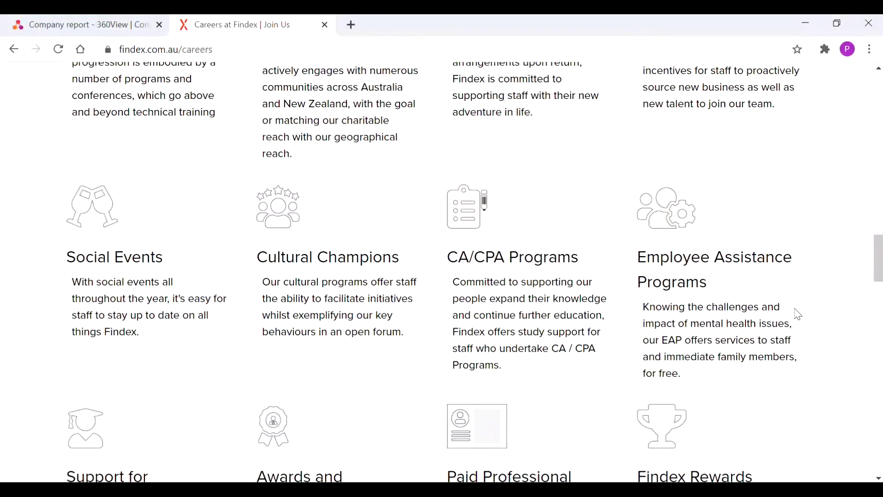
pyautogui.scroll(-10, 819, 308)
pyautogui.scroll(-4, 818, 307)
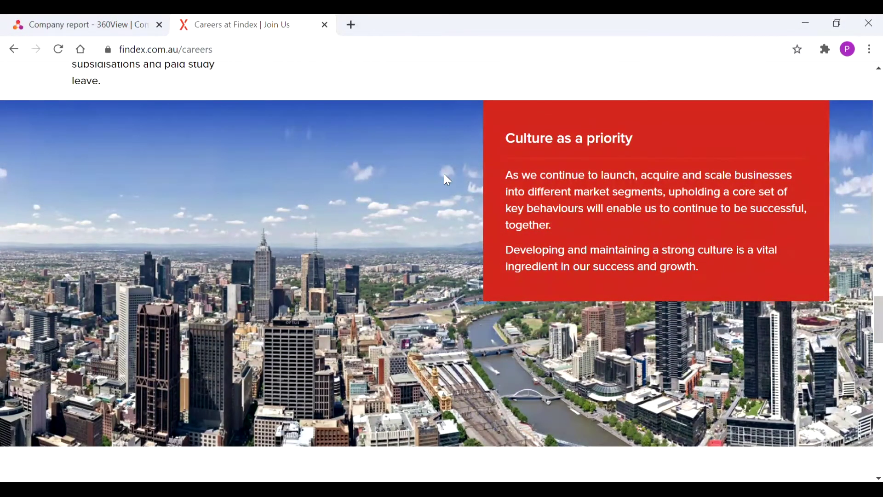
pyautogui.scroll(-10, 825, 329)
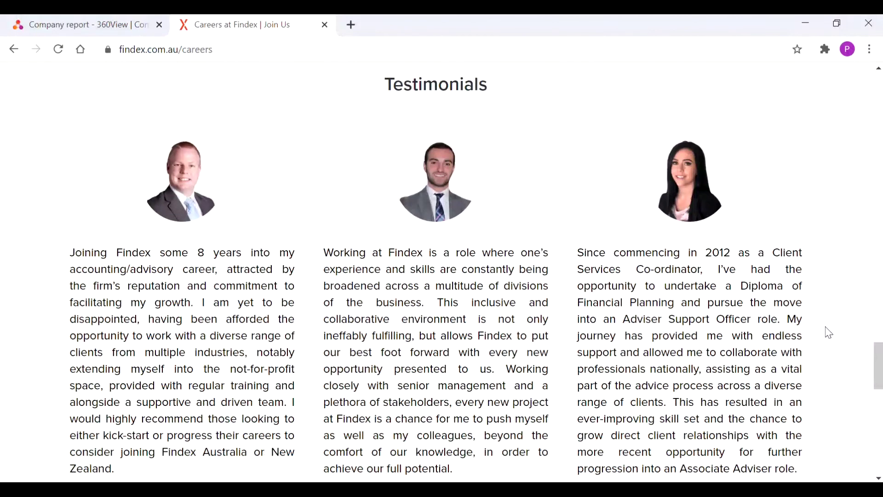
pyautogui.scroll(-2, 829, 332)
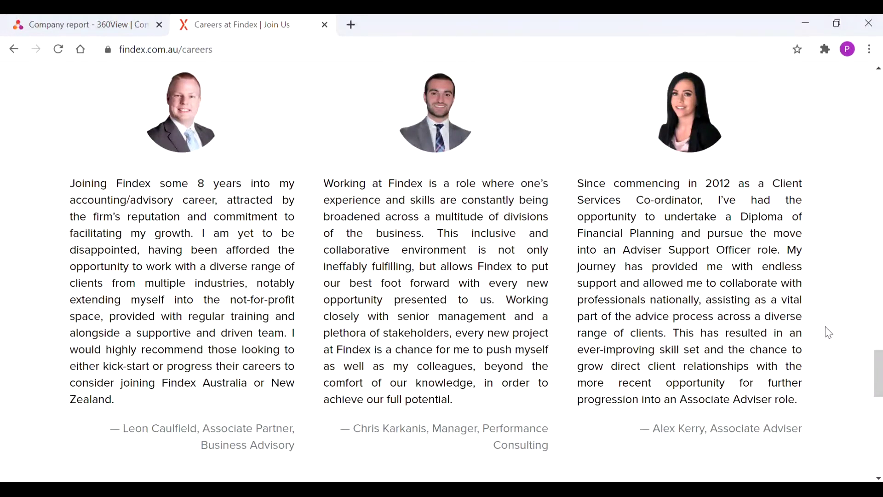
pyautogui.scroll(-5, 828, 332)
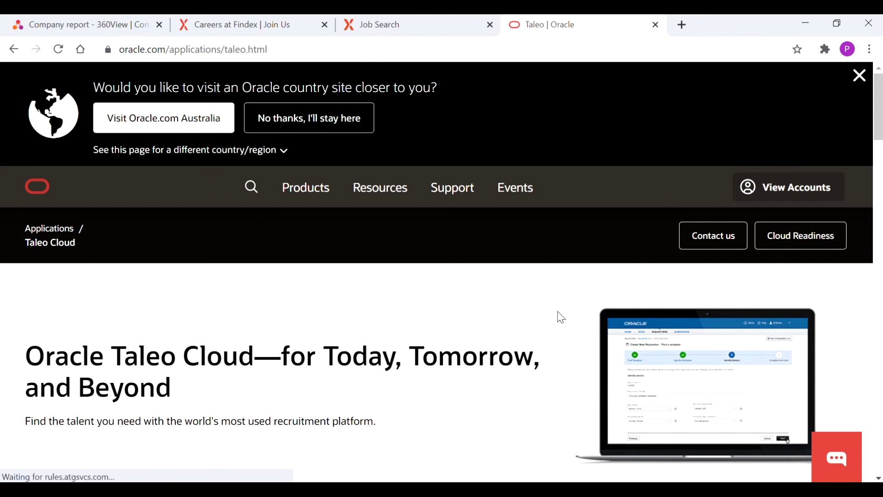
pyautogui.scroll(-3, 562, 315)
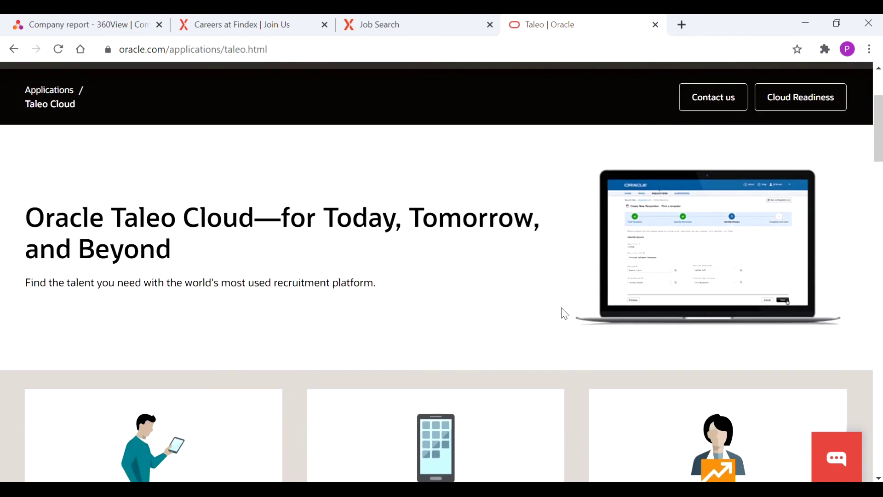
pyautogui.scroll(-7, 565, 313)
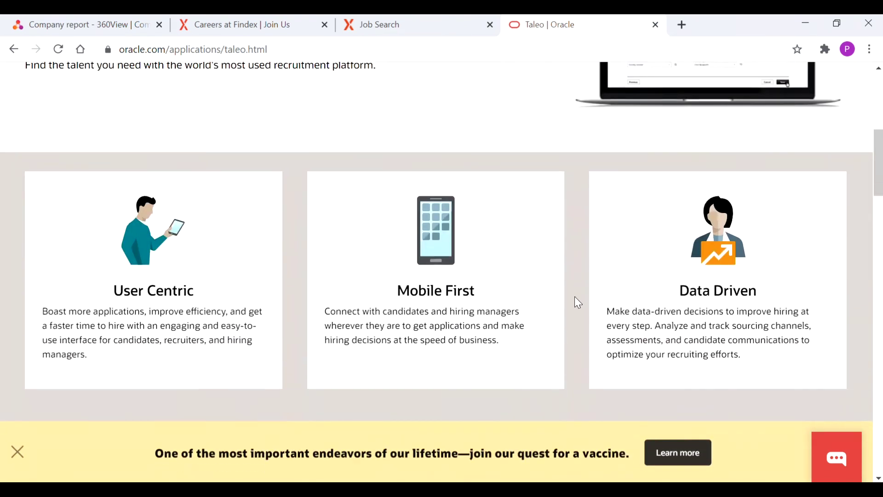
pyautogui.scroll(-3, 576, 300)
pyautogui.scroll(-2, 585, 300)
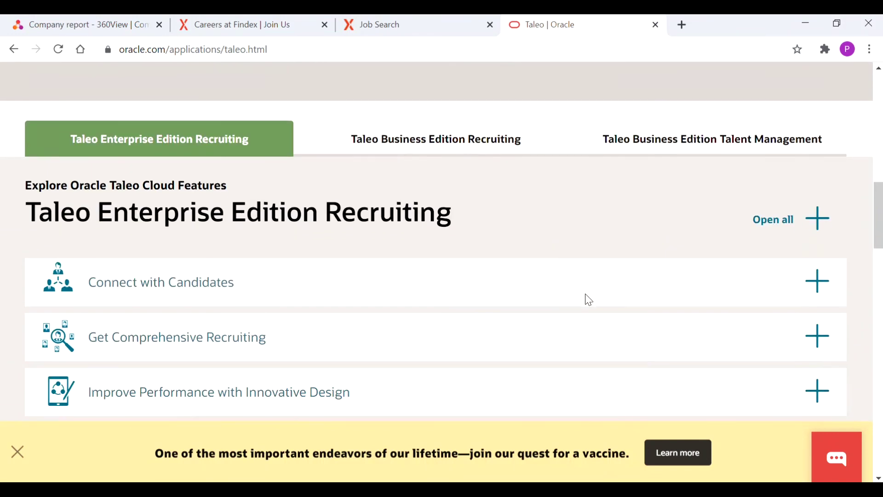
pyautogui.scroll(-6, 582, 243)
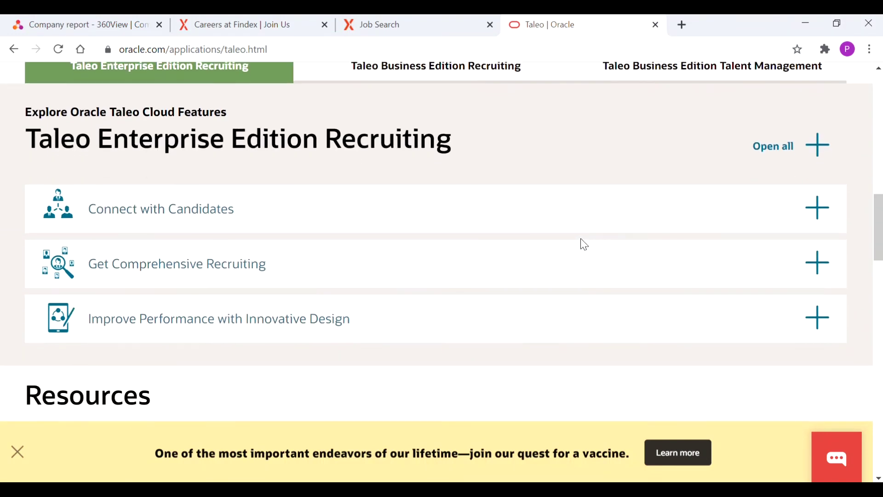
pyautogui.scroll(-9, 749, 257)
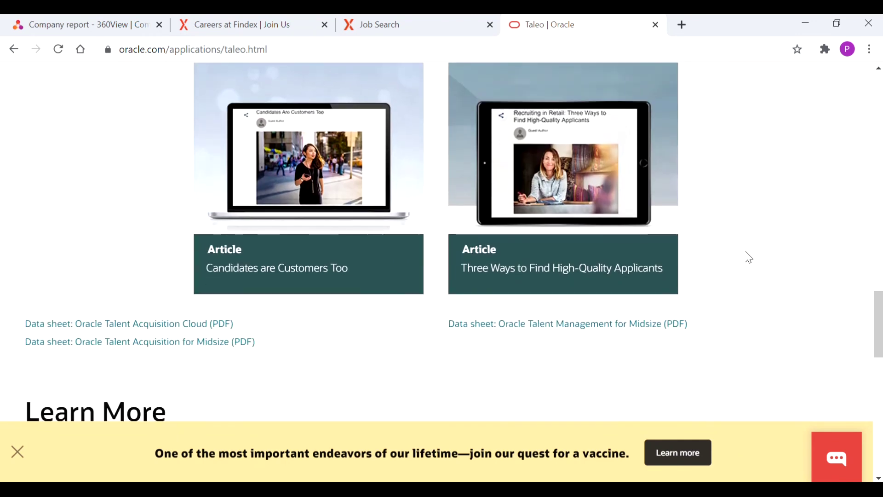
pyautogui.scroll(-2, 749, 256)
pyautogui.scroll(2, 747, 257)
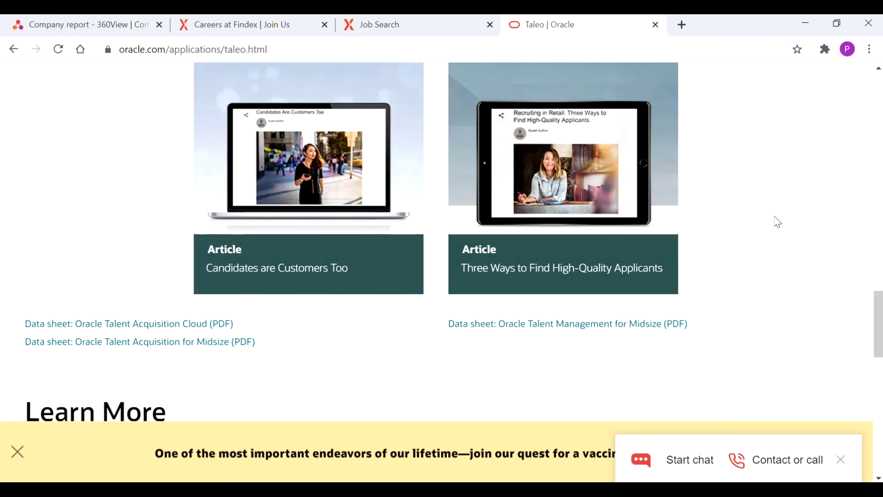
pyautogui.scroll(2, 777, 222)
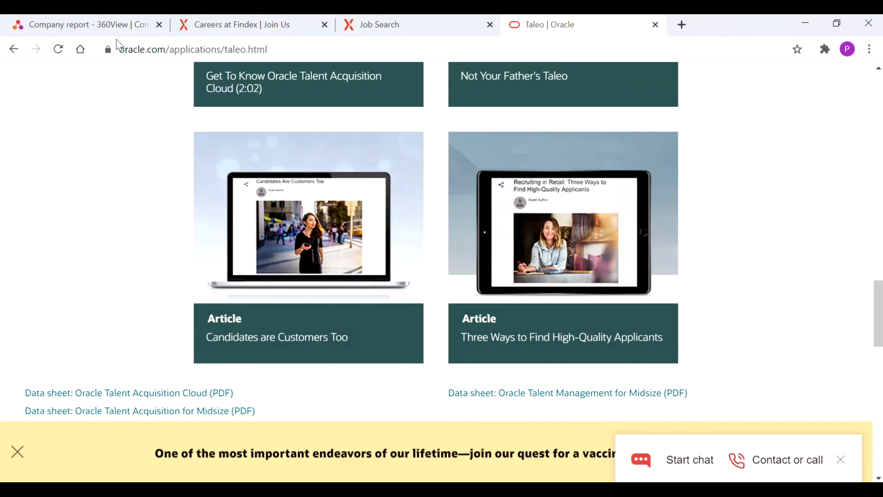
# Return from the Findex Group report to the VIC company search results
pyautogui.click(114, 30)
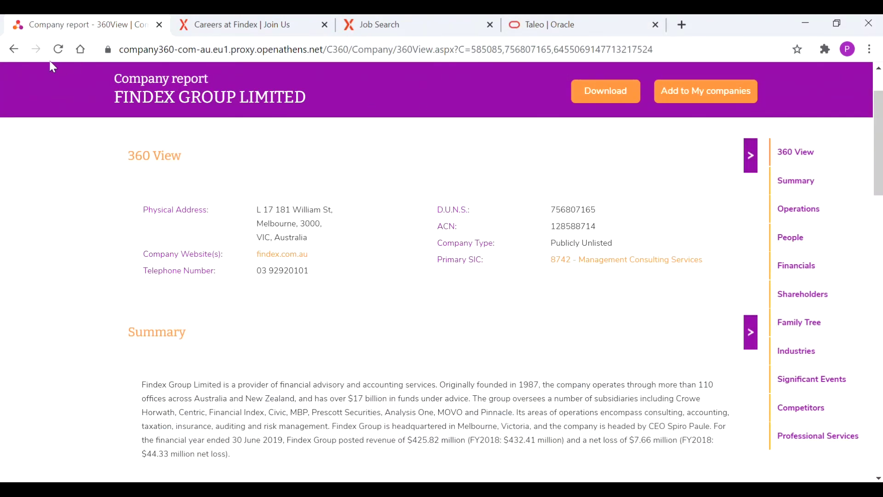
pyautogui.click(13, 51)
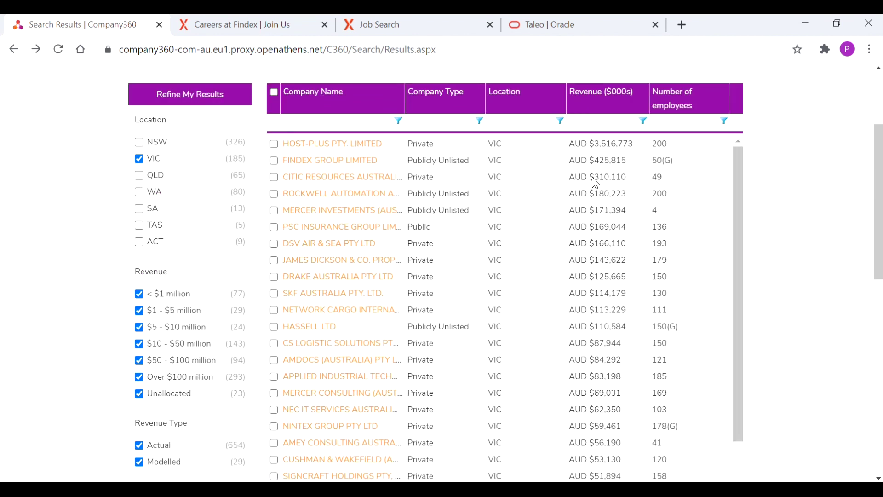